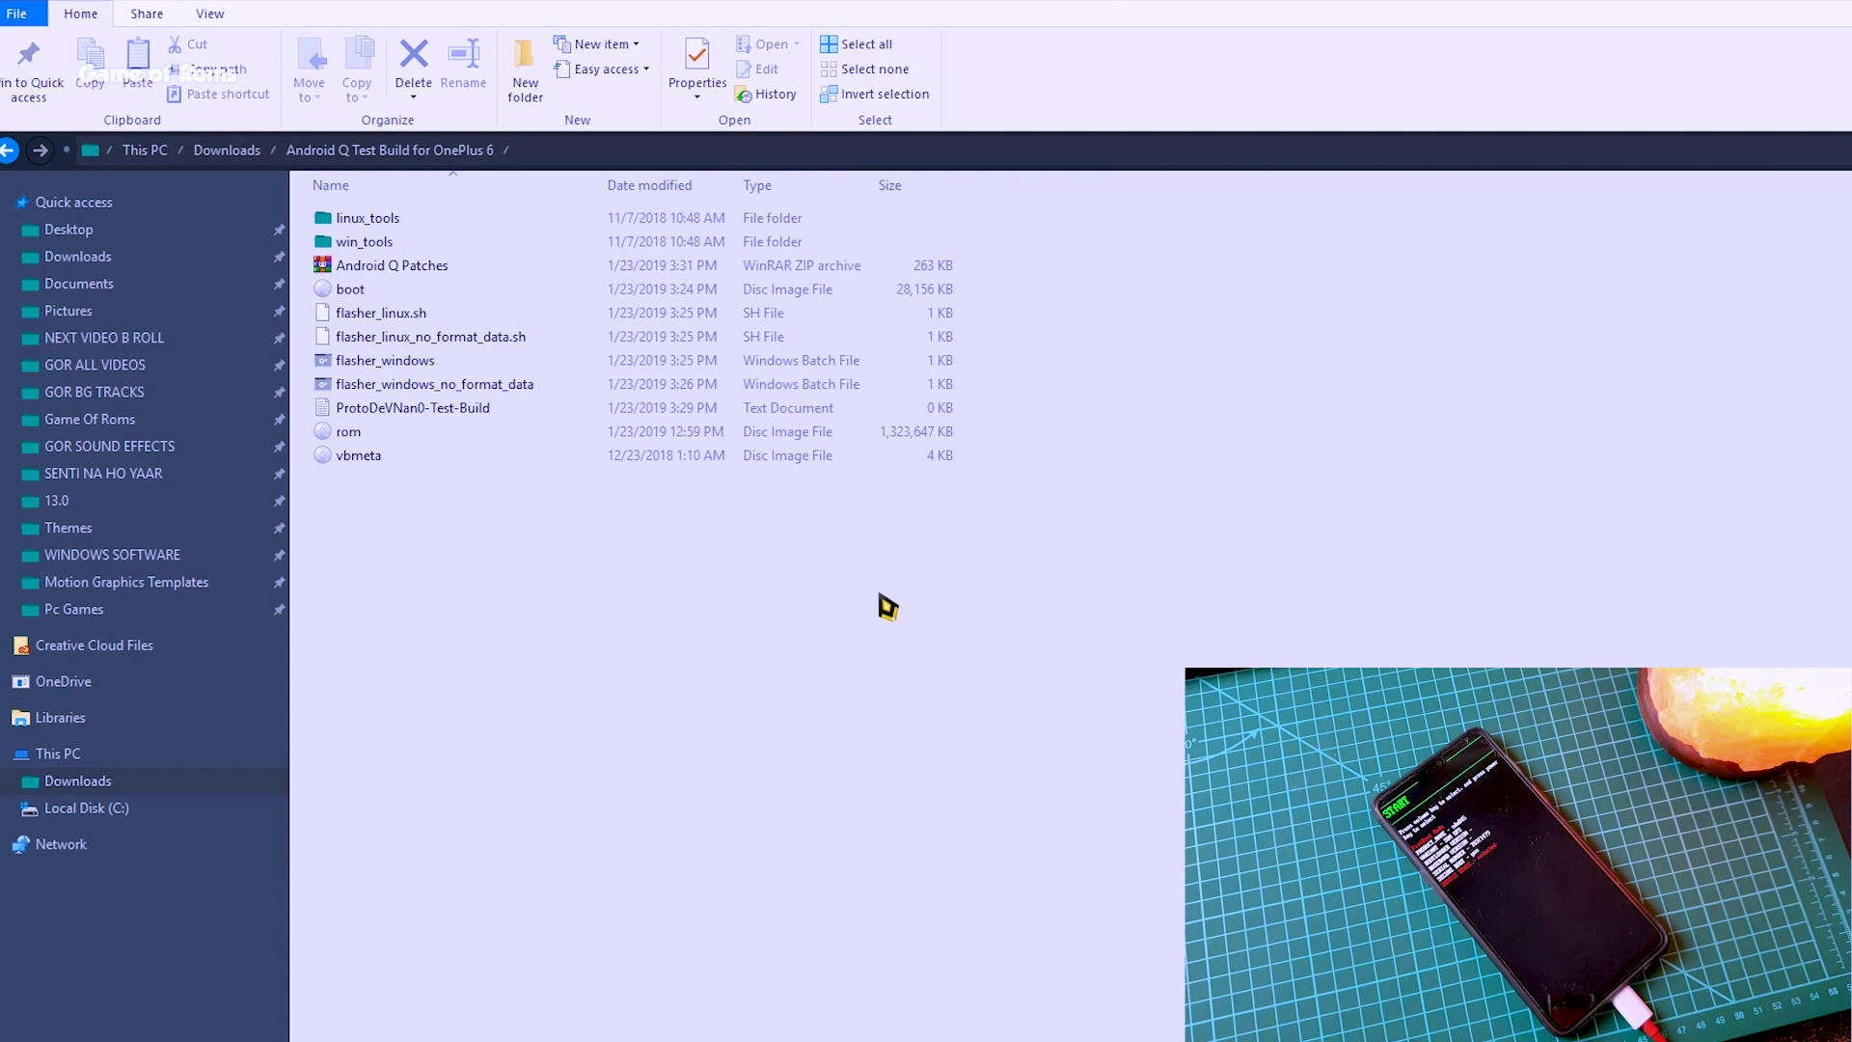
# Run flasher_windows.bat to flash the Android Q build and move its window aside.
pyautogui.doubleClick(394, 366)
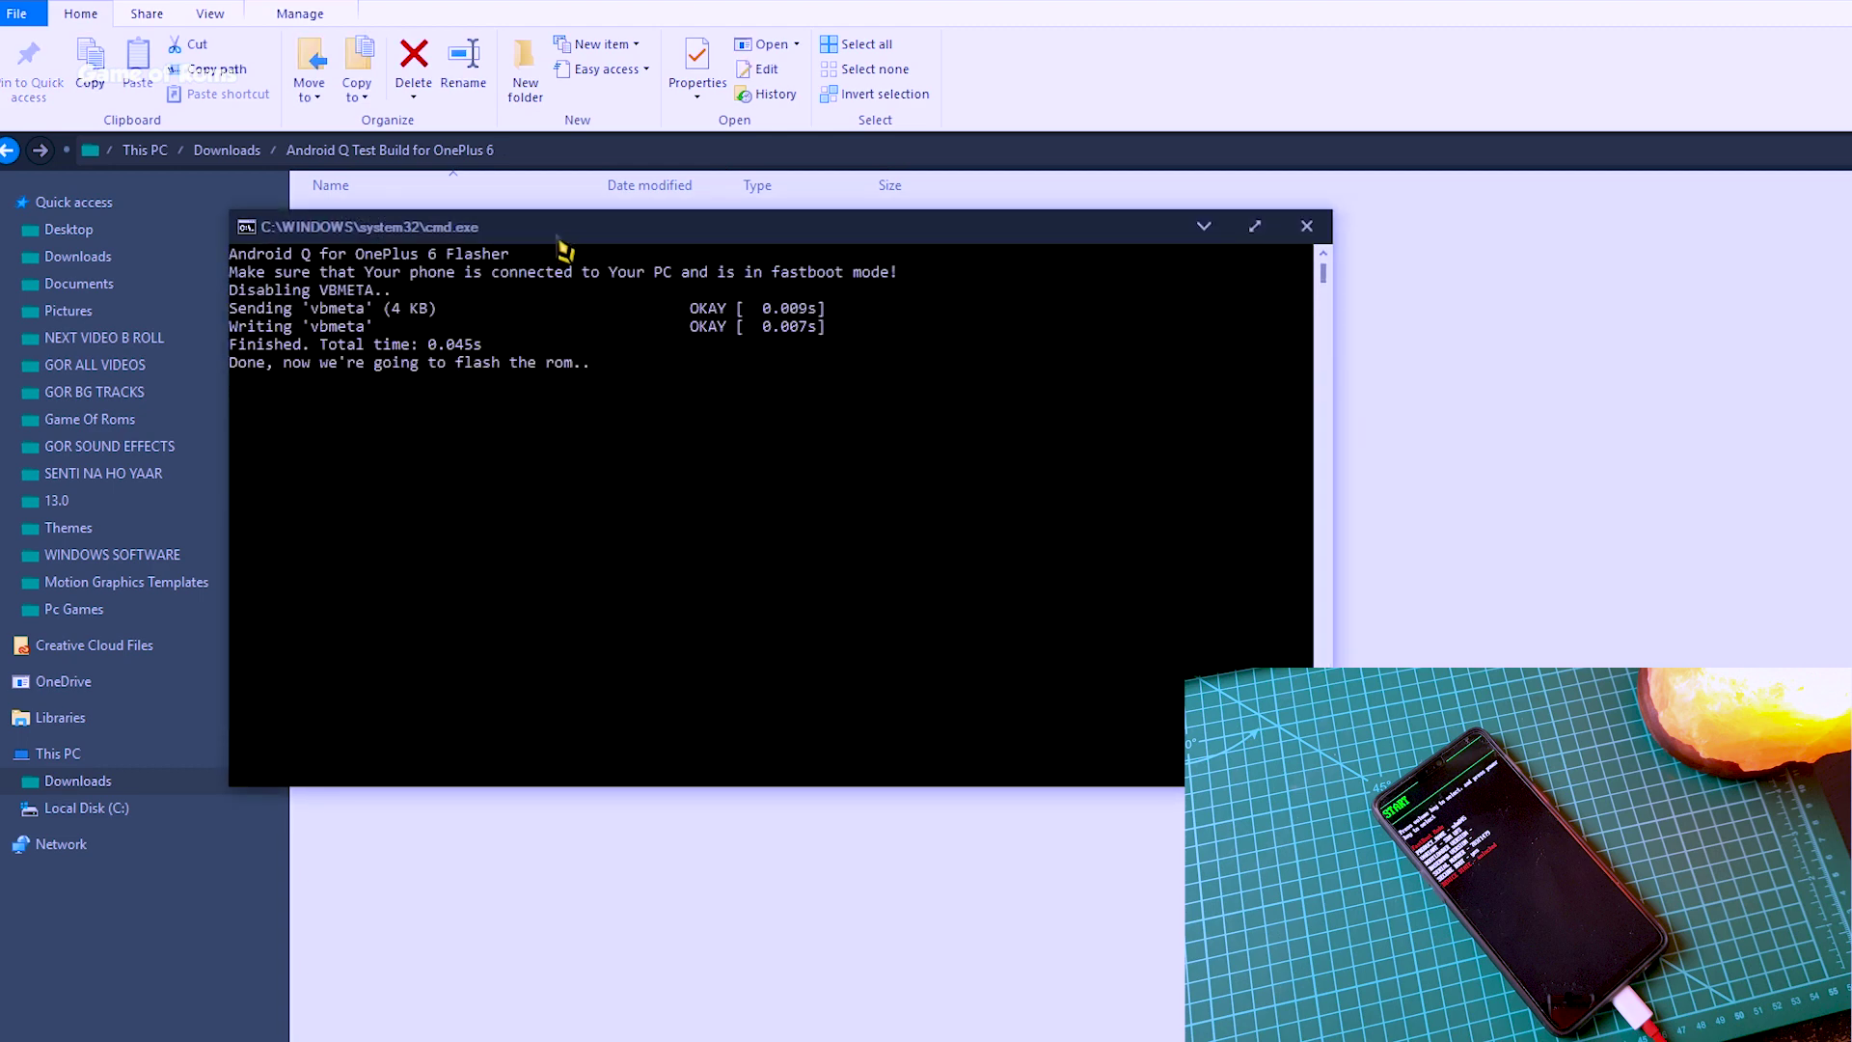
pyautogui.moveTo(563, 232); pyautogui.dragTo(848, 231)
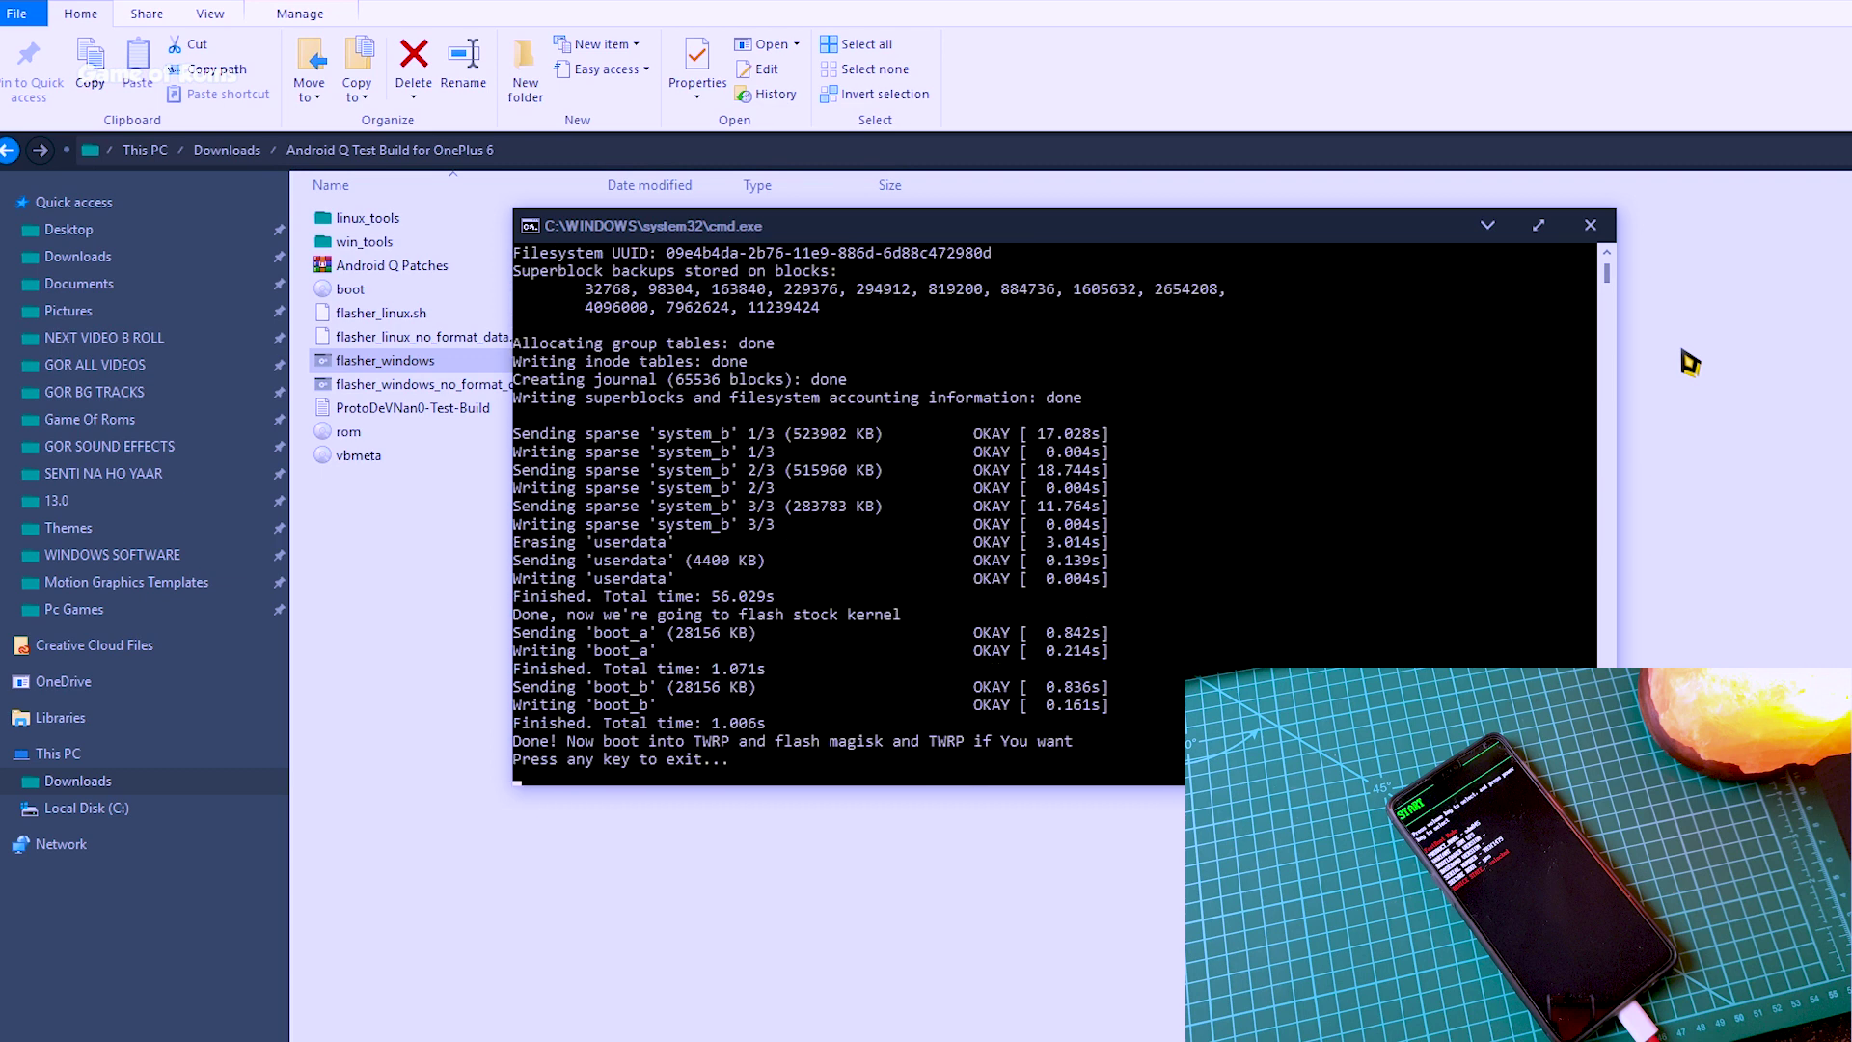
# Dismiss the finished flasher and run 'fastboot boot twrp.img' to boot TWRP.
pyautogui.press('Return')
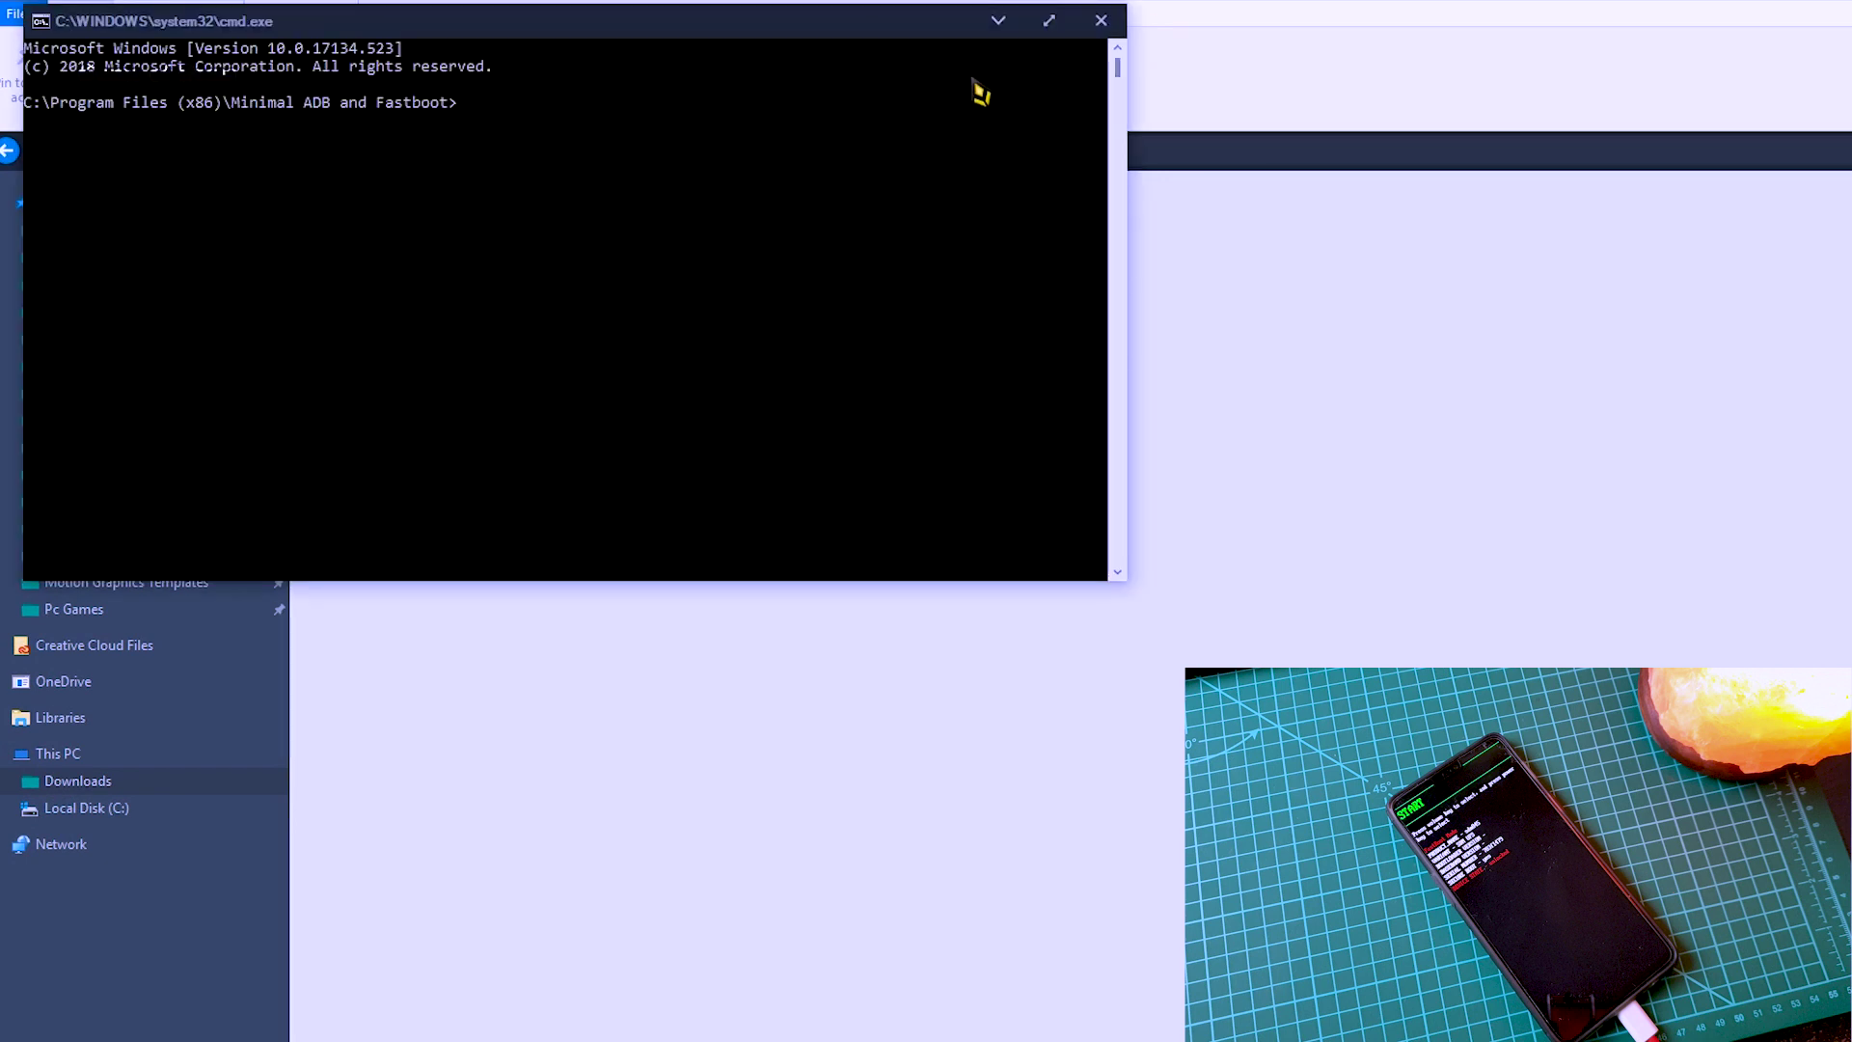
pyautogui.write('fas')
pyautogui.write('tboot')
pyautogui.write(' boo')
pyautogui.write('t twrp')
pyautogui.write('.')
pyautogui.write('img')
pyautogui.press('Return')
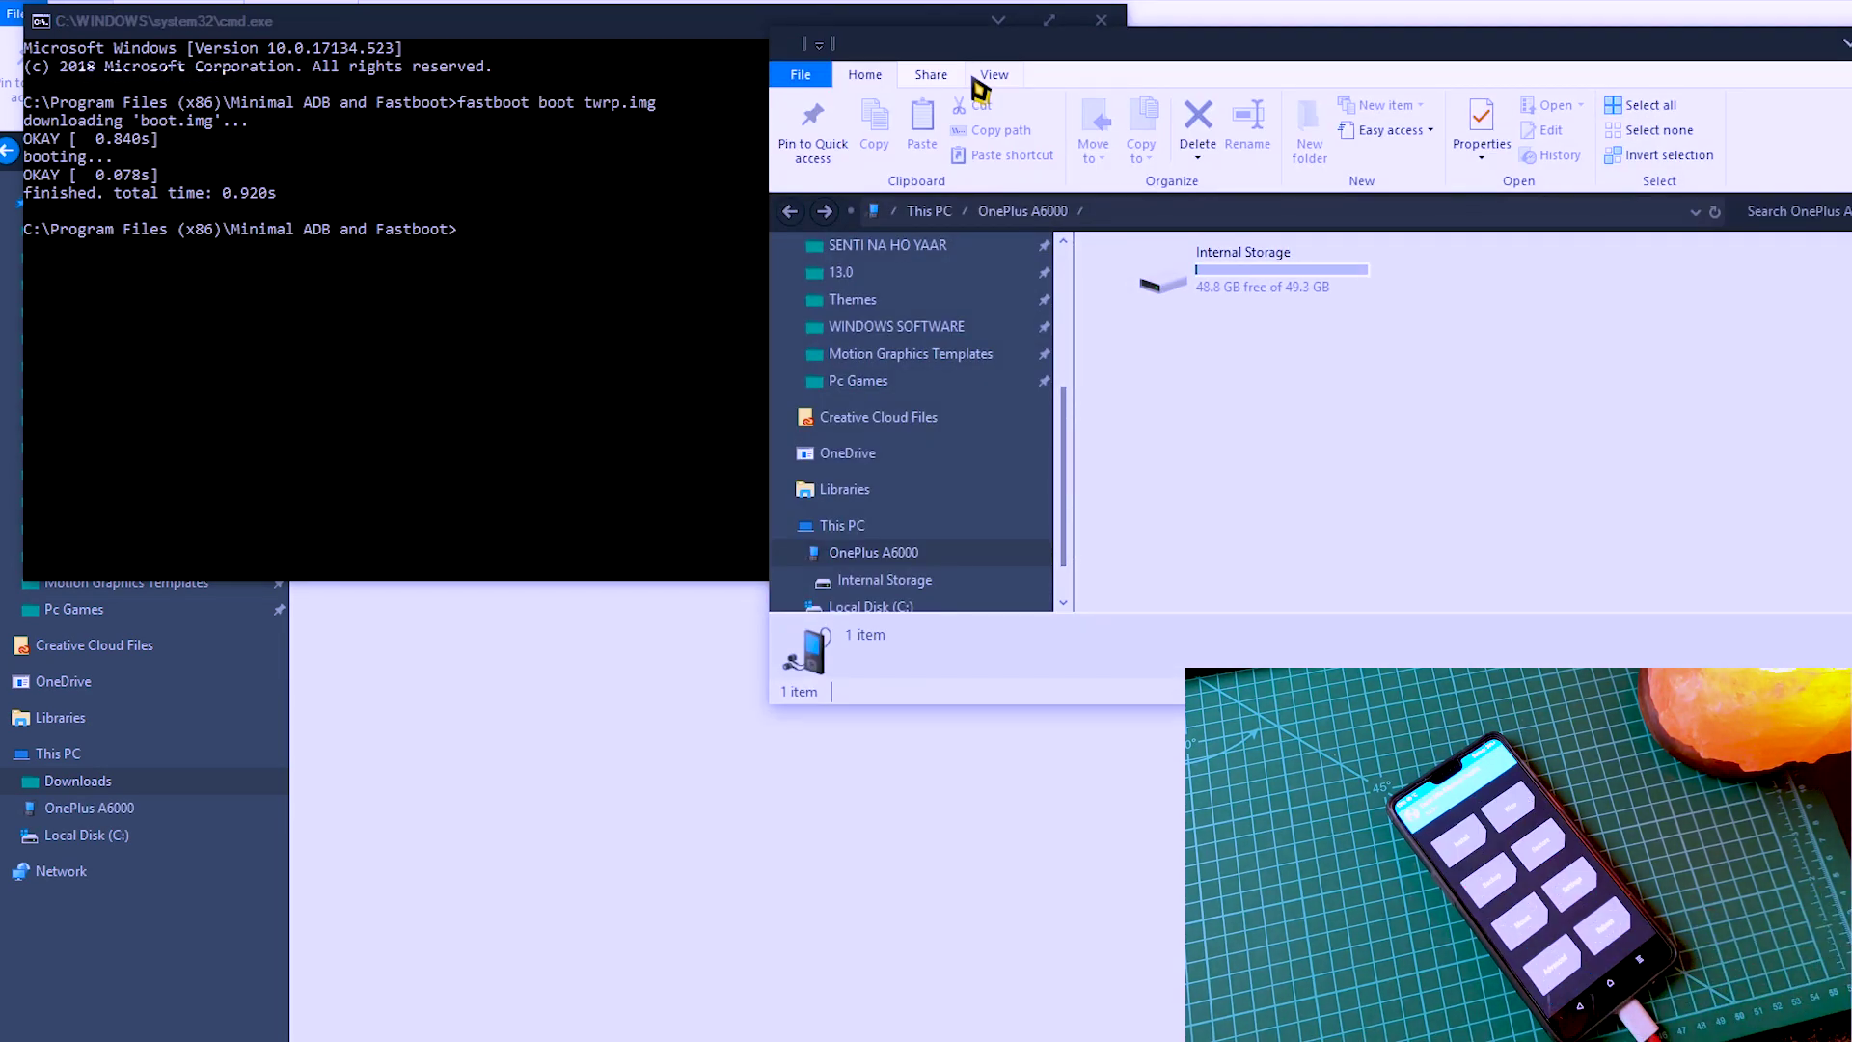
# Copy the Android Q Patches zip from the build folder in Downloads.
pyautogui.click(566, 681)
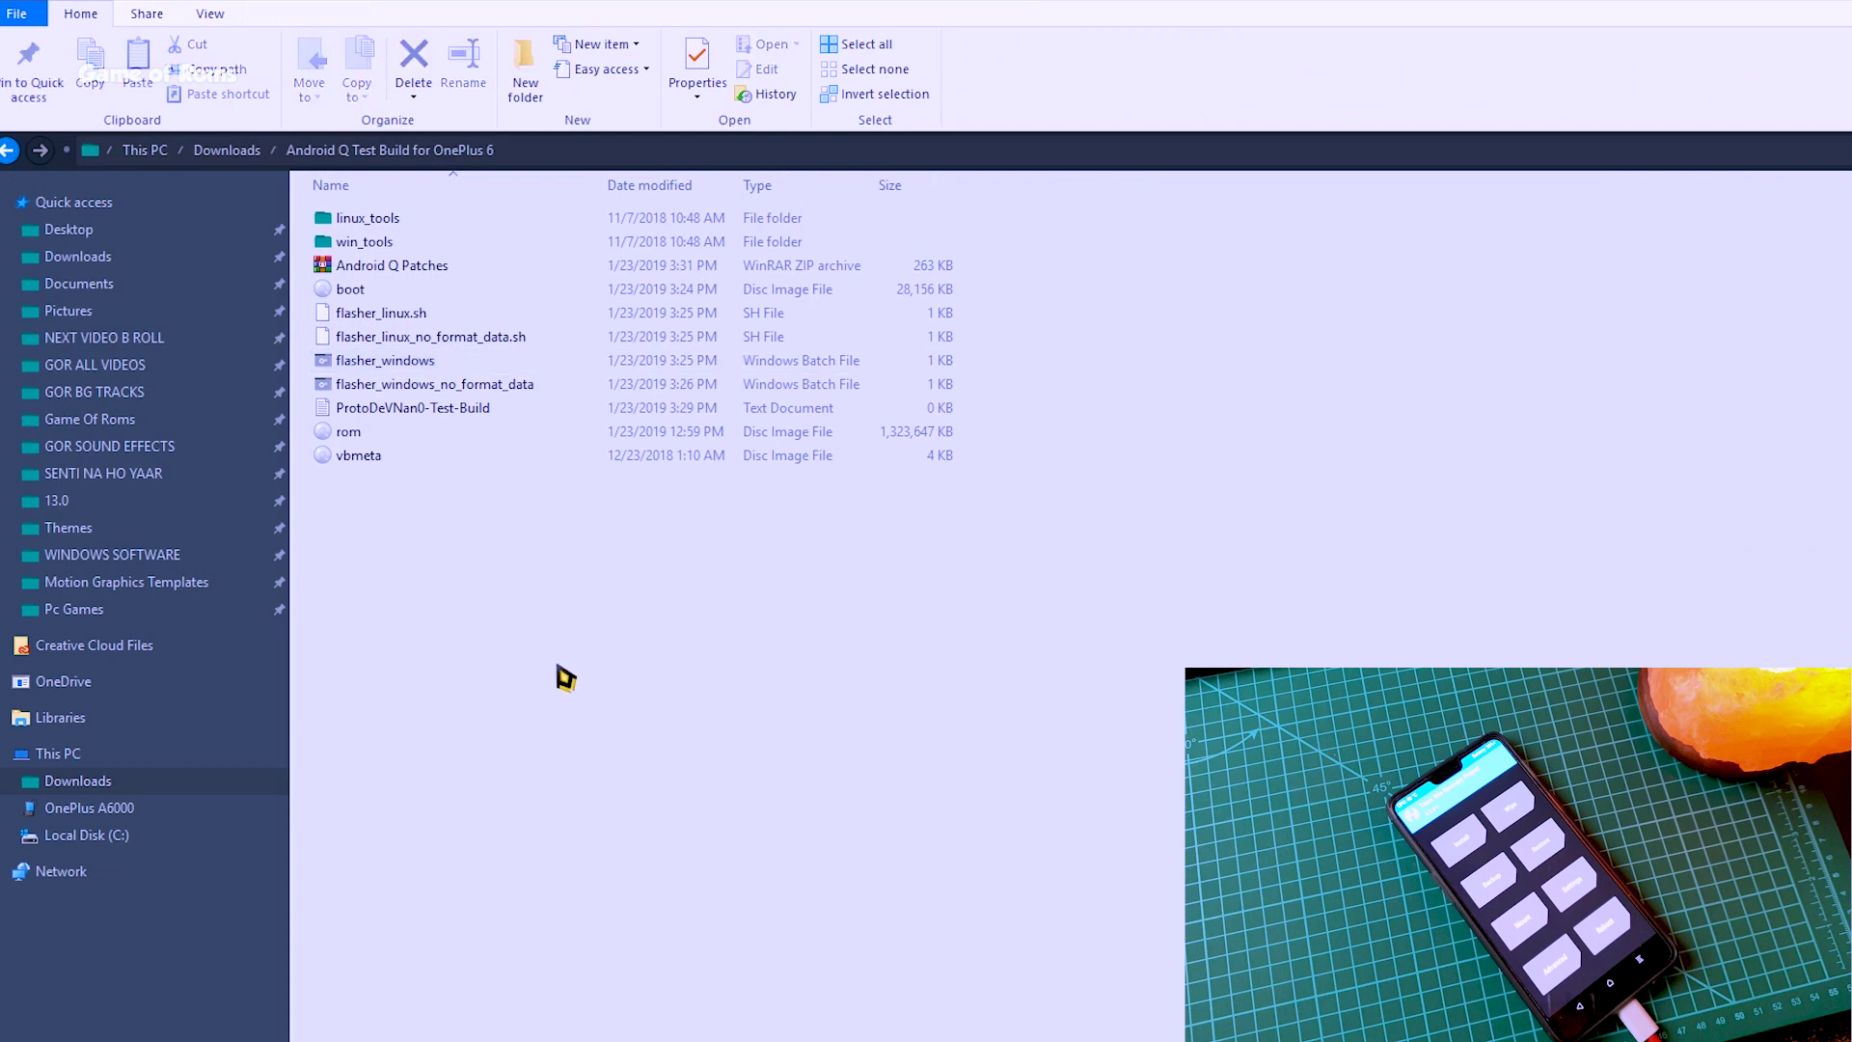
pyautogui.click(393, 269)
pyautogui.rightClick(392, 267)
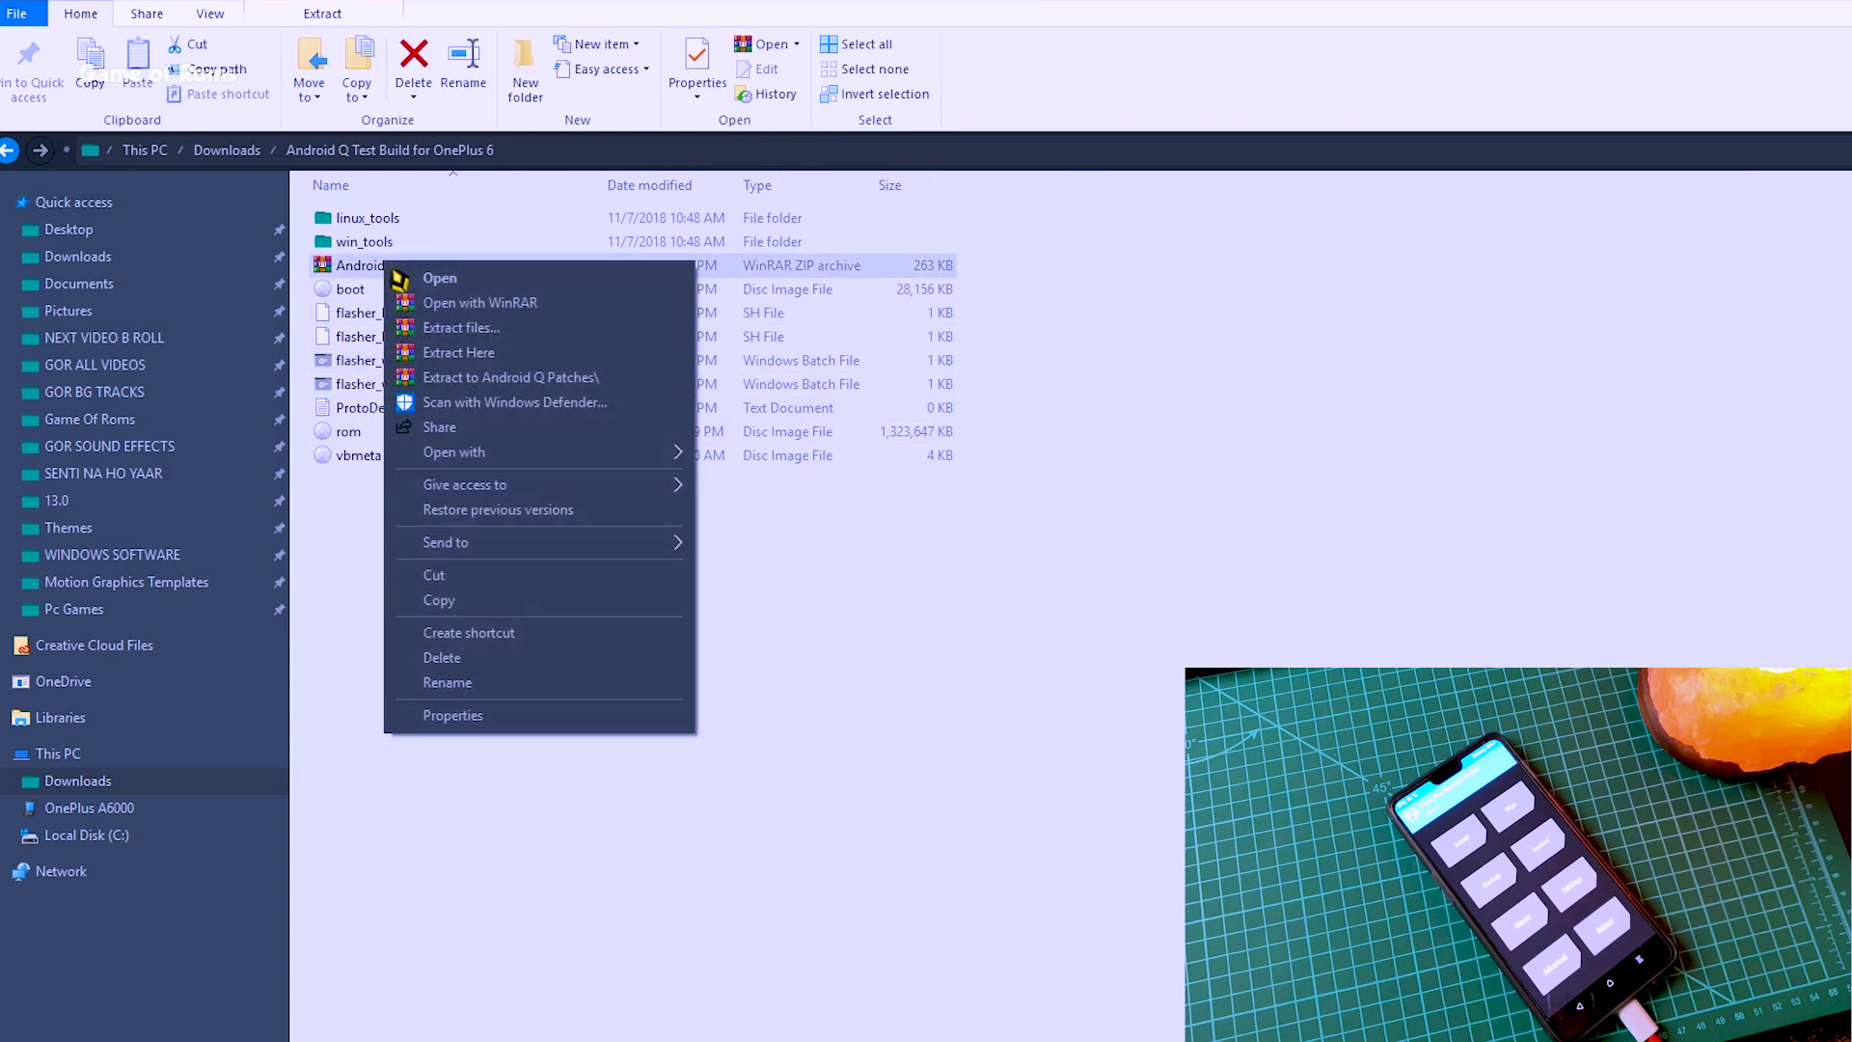
pyautogui.click(445, 602)
# Paste the patches zip into the OnePlus A6000's Internal Storage next to the TWRP folder.
pyautogui.click(153, 811)
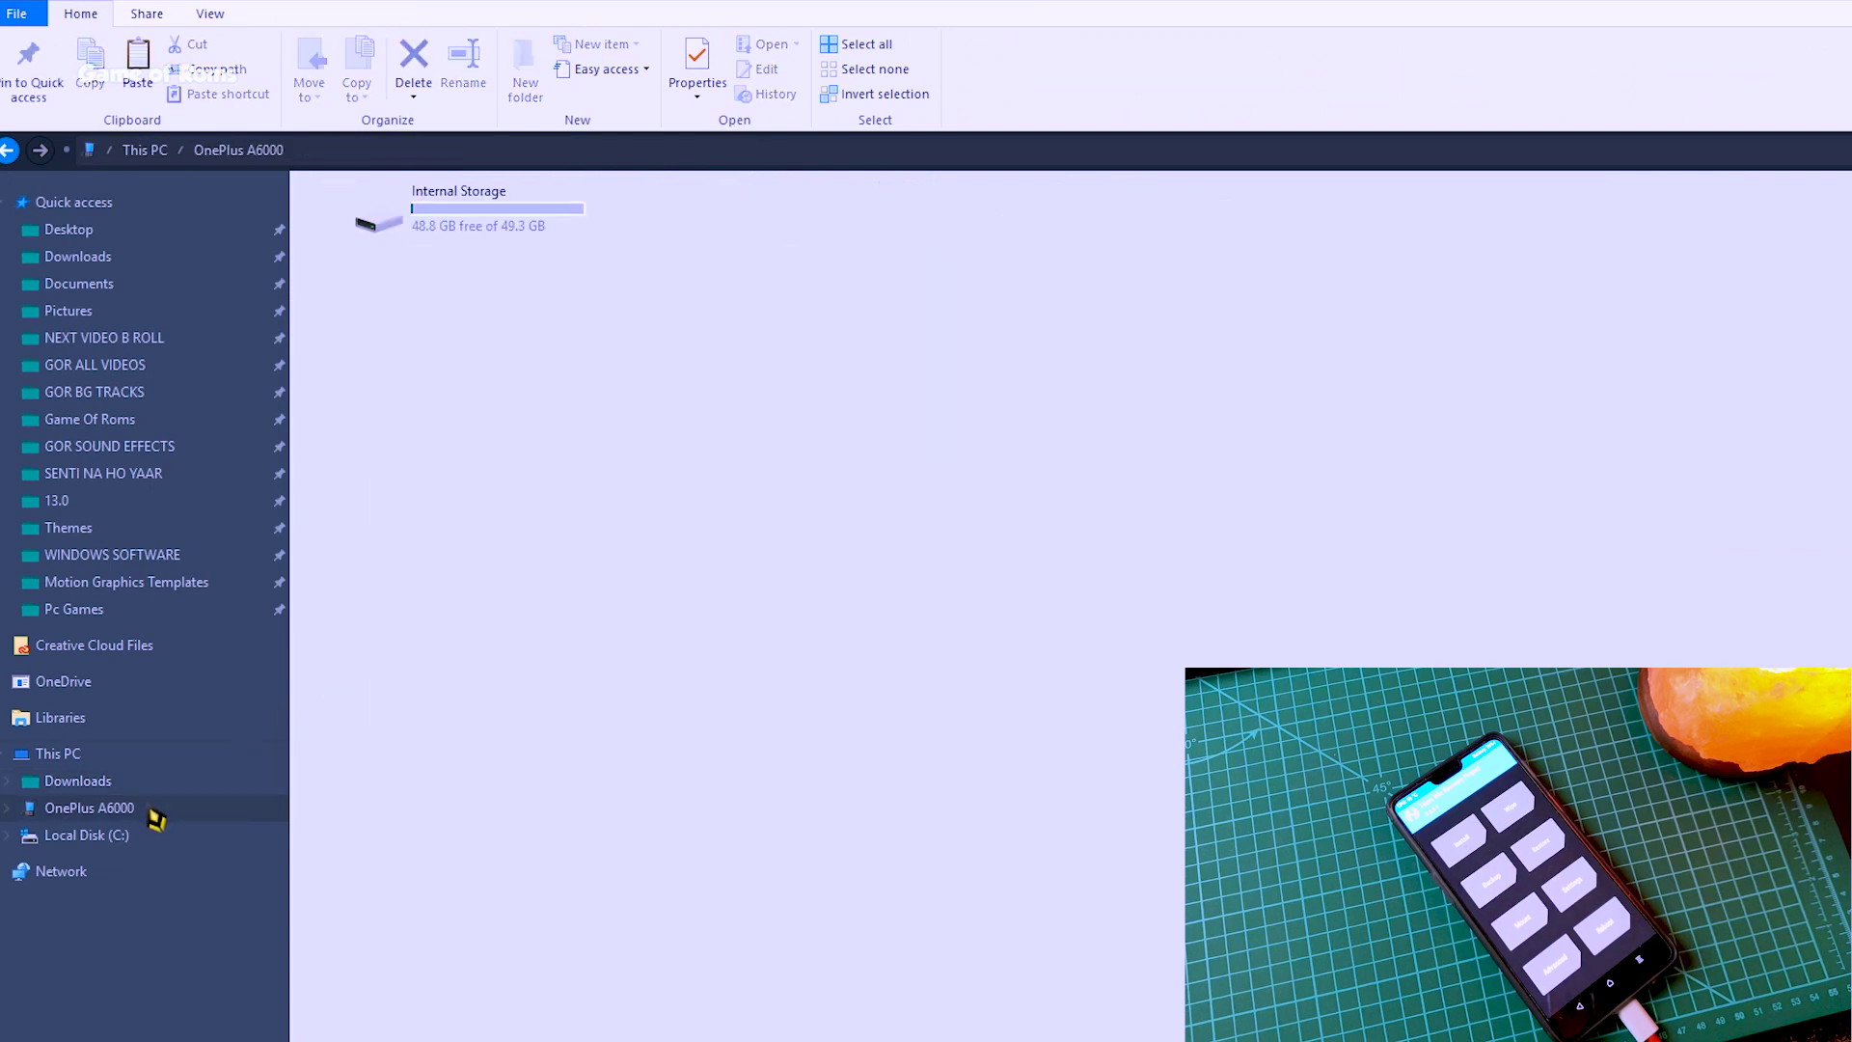
pyautogui.doubleClick(498, 225)
pyautogui.rightClick(579, 326)
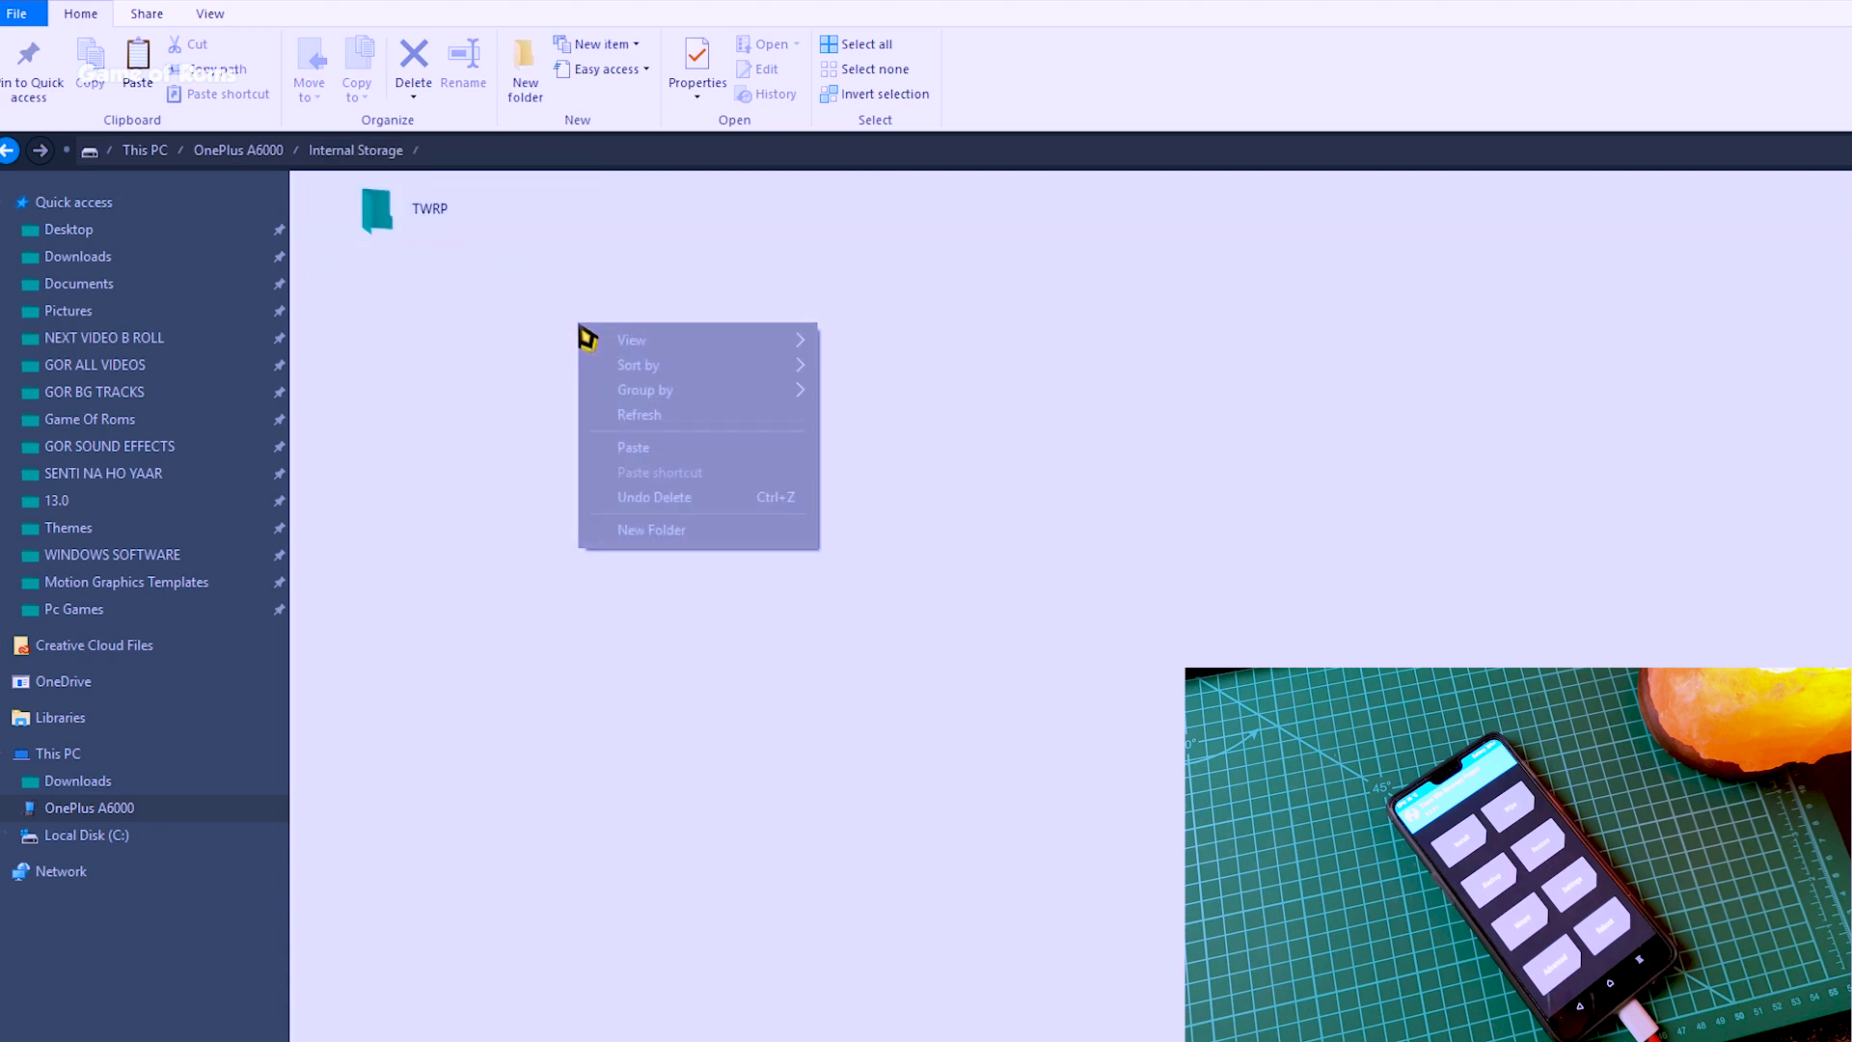
pyautogui.click(632, 447)
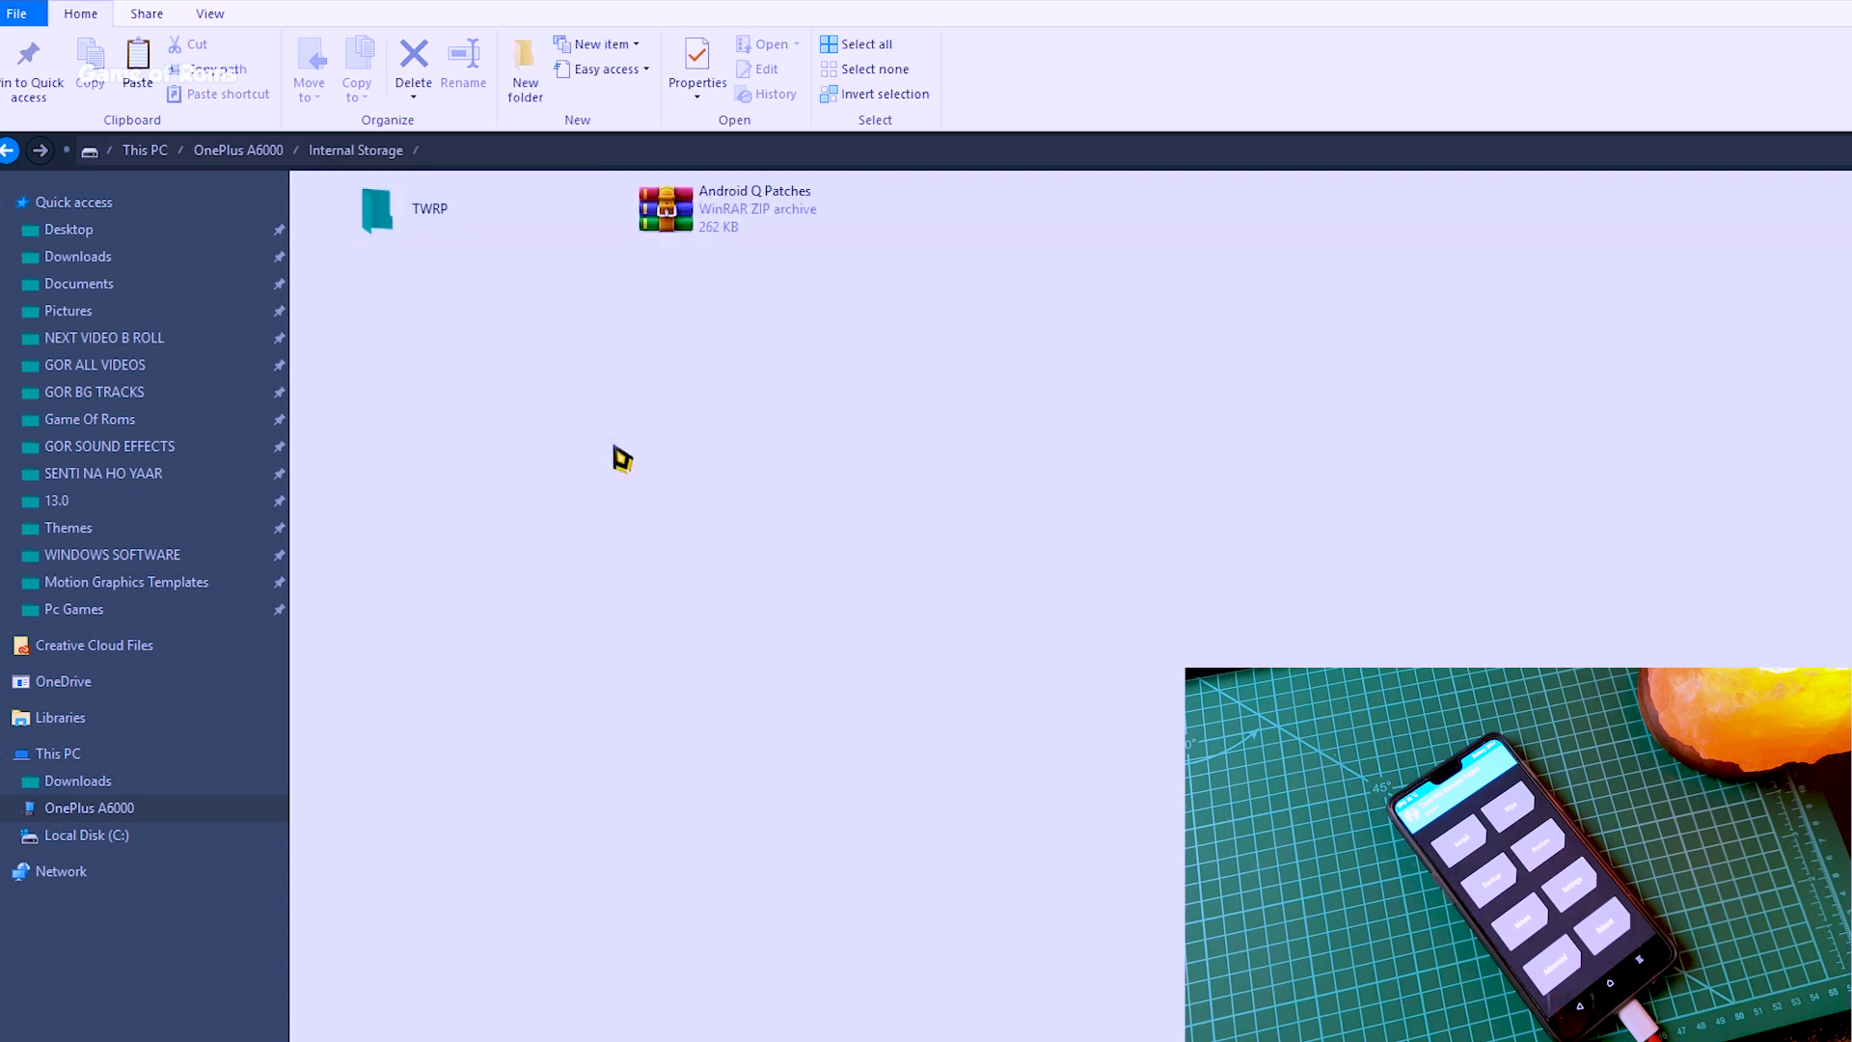